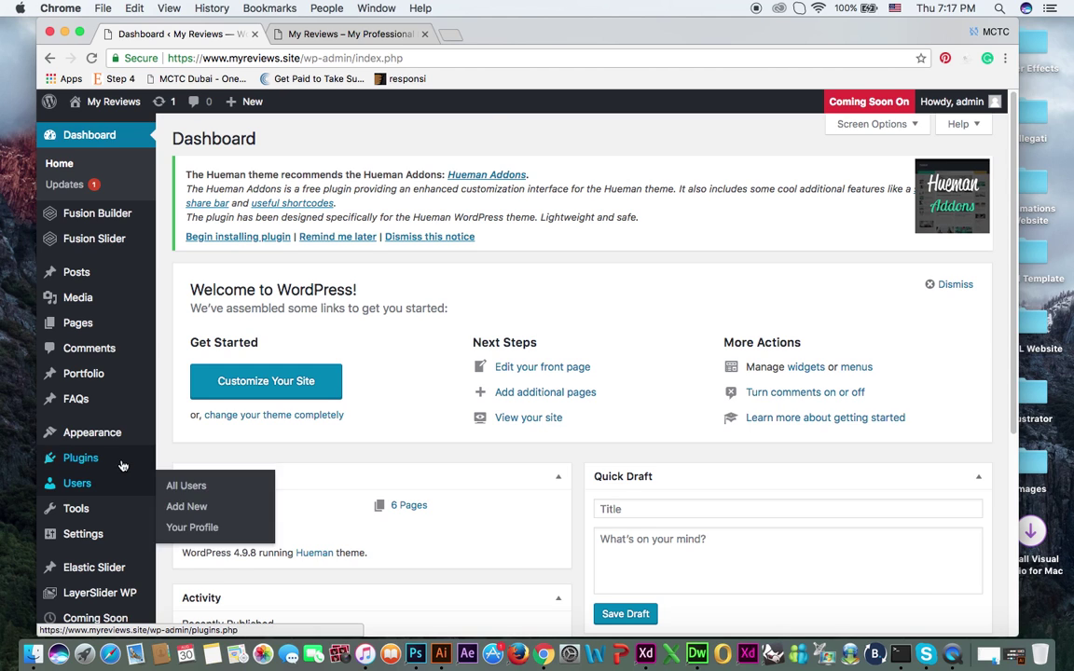
# Search the plugin directory for "contact form 7" and install and activate the Contact Form 7 plugin
pyautogui.moveTo(128, 465)
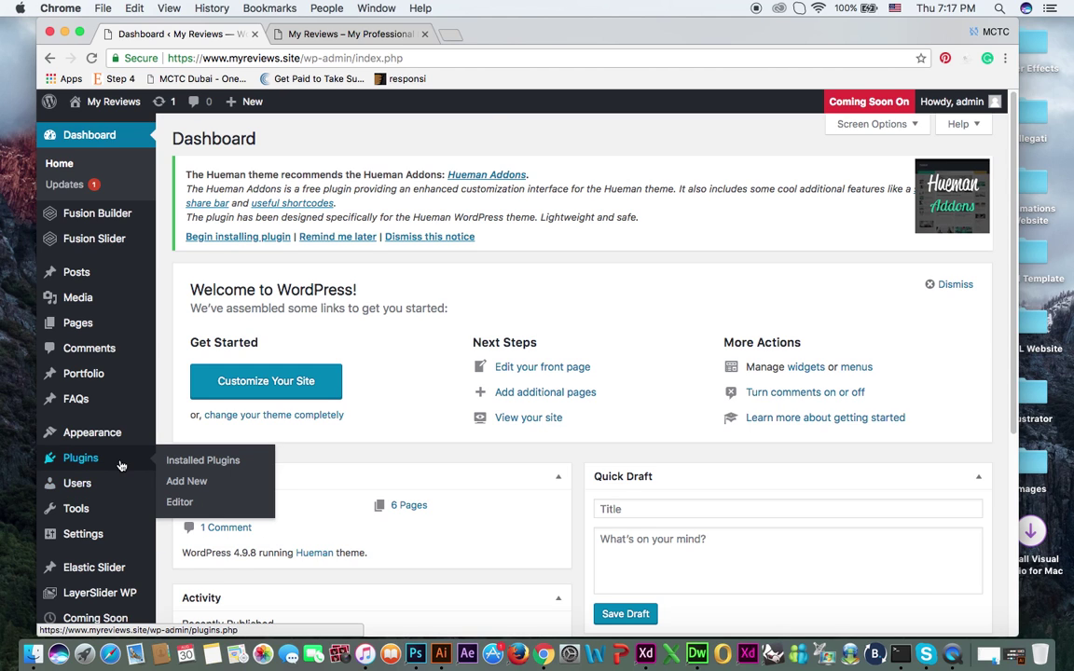
pyautogui.click(187, 482)
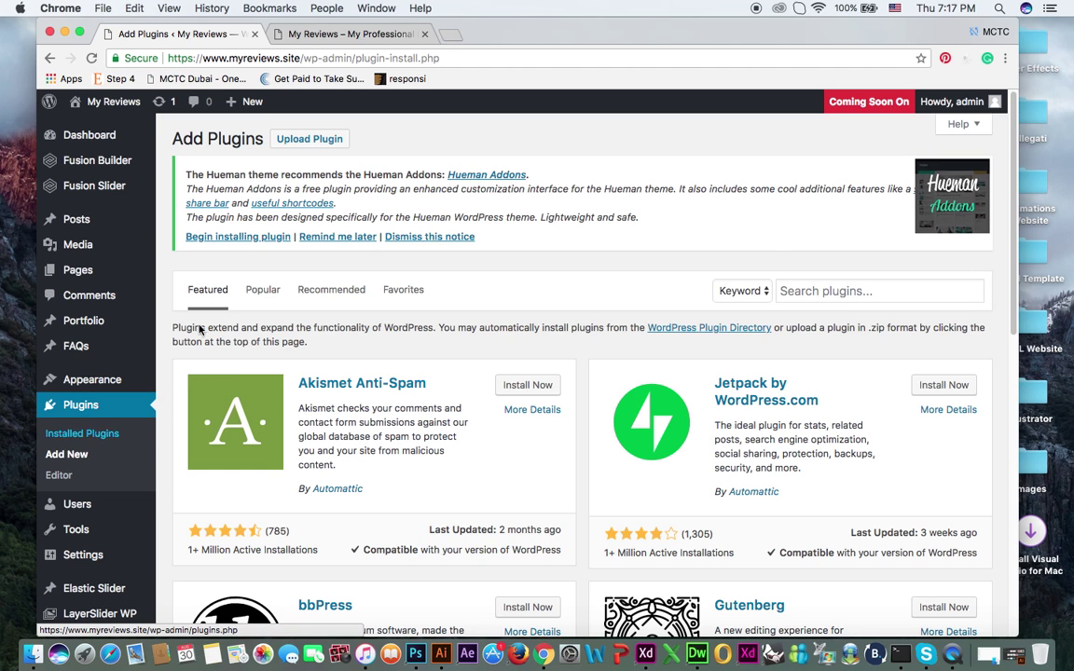
pyautogui.click(907, 292)
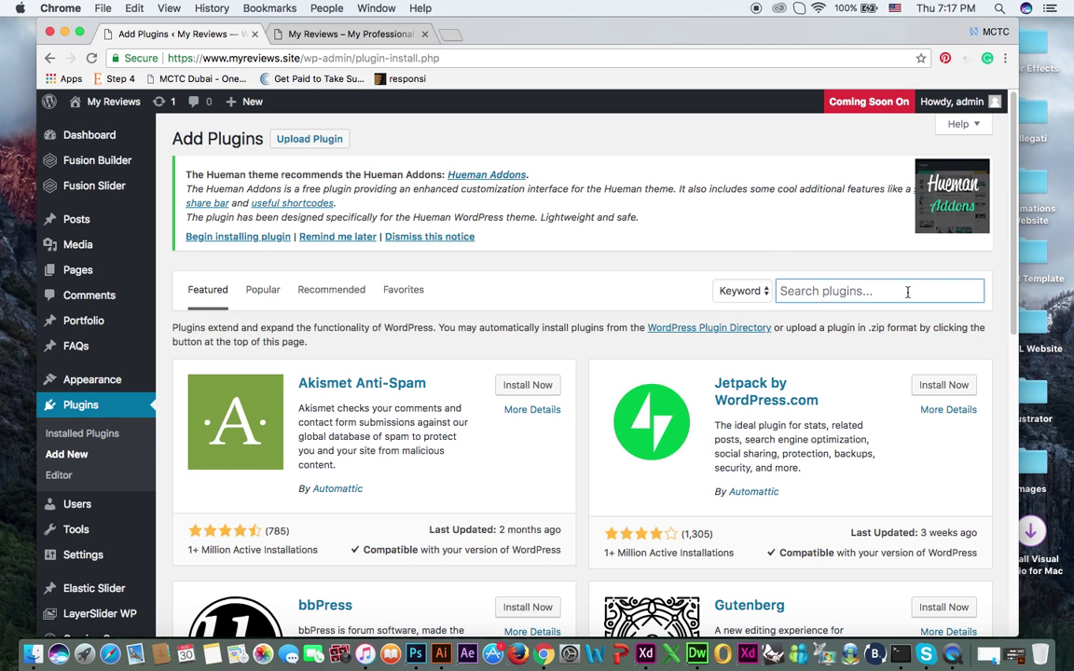
pyautogui.write('contac')
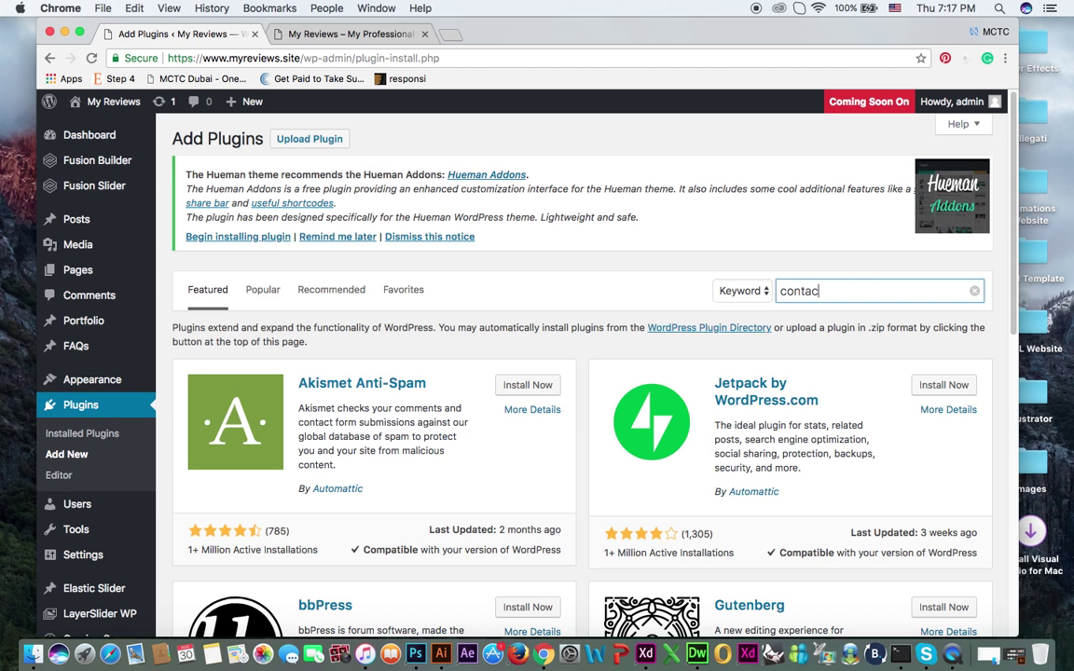
pyautogui.write('t form 7')
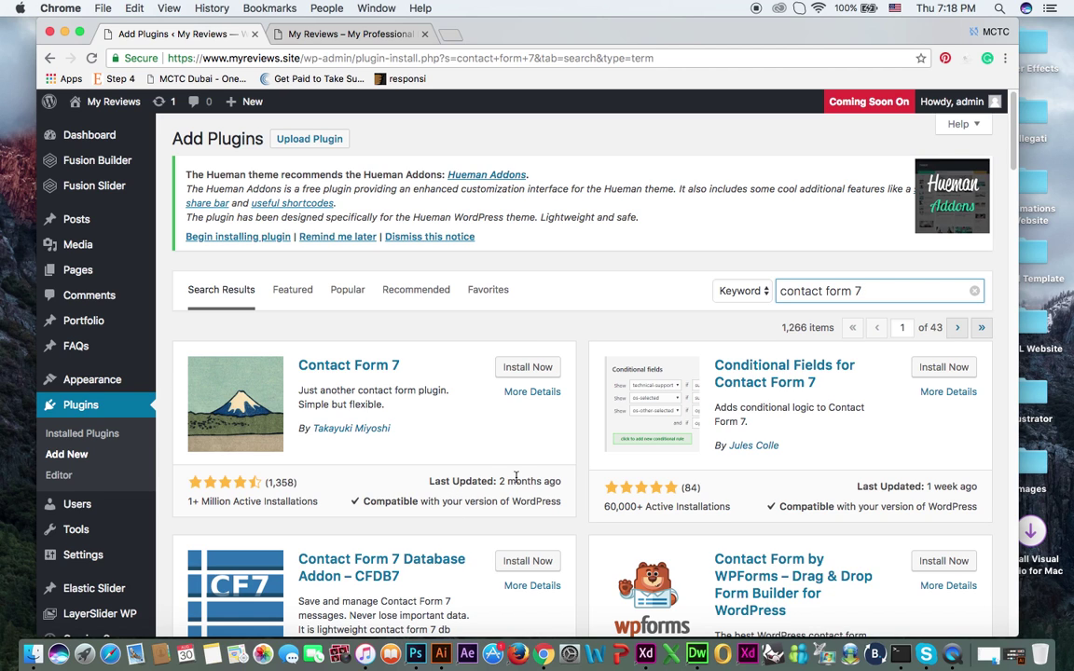
pyautogui.click(513, 368)
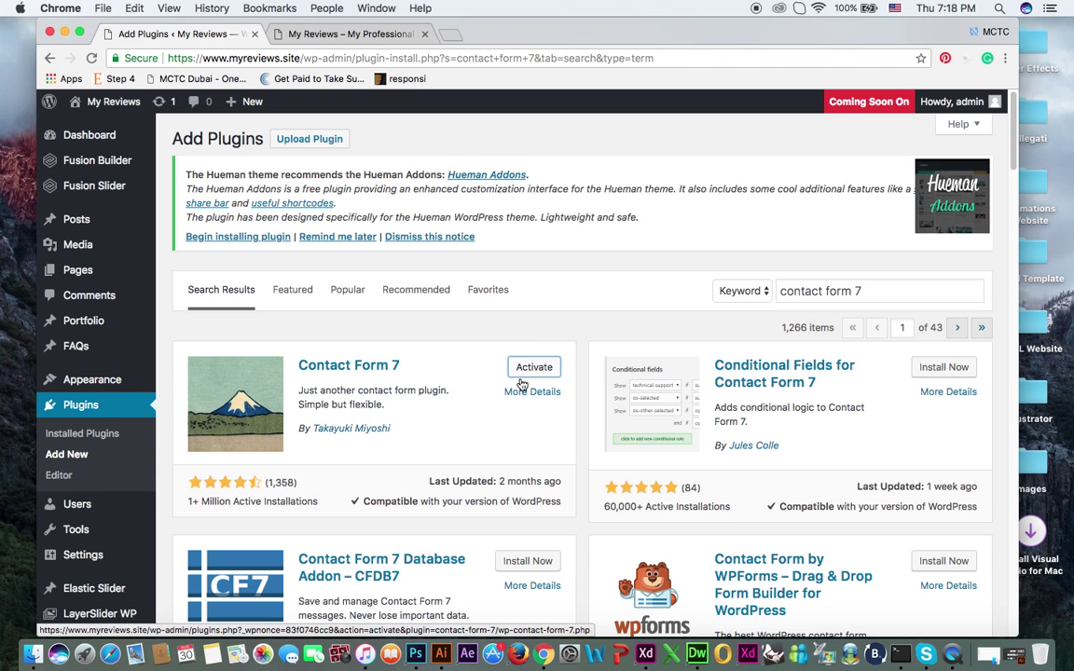
pyautogui.click(529, 374)
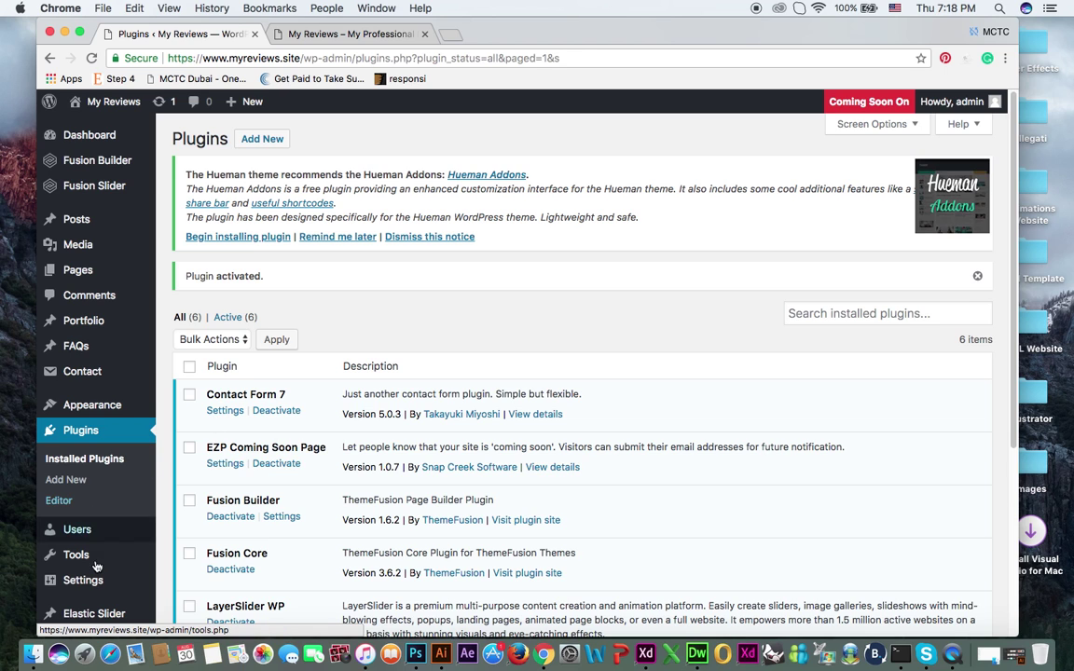
# Open Contact form 1 for editing and examine the fields in its form template
pyautogui.moveTo(99, 579)
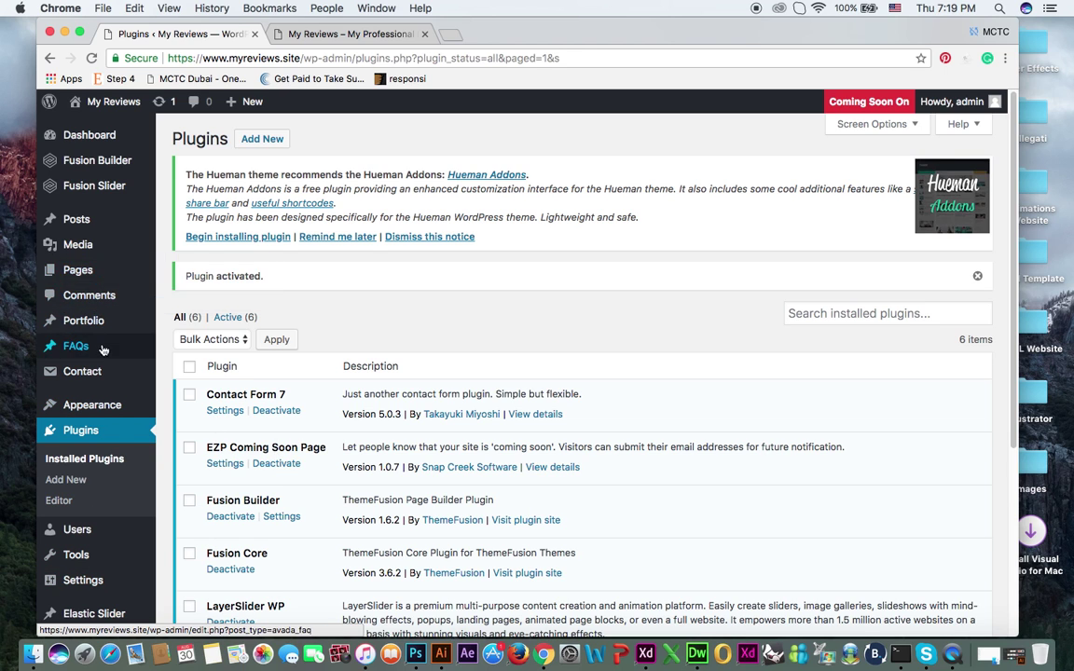
pyautogui.moveTo(101, 379)
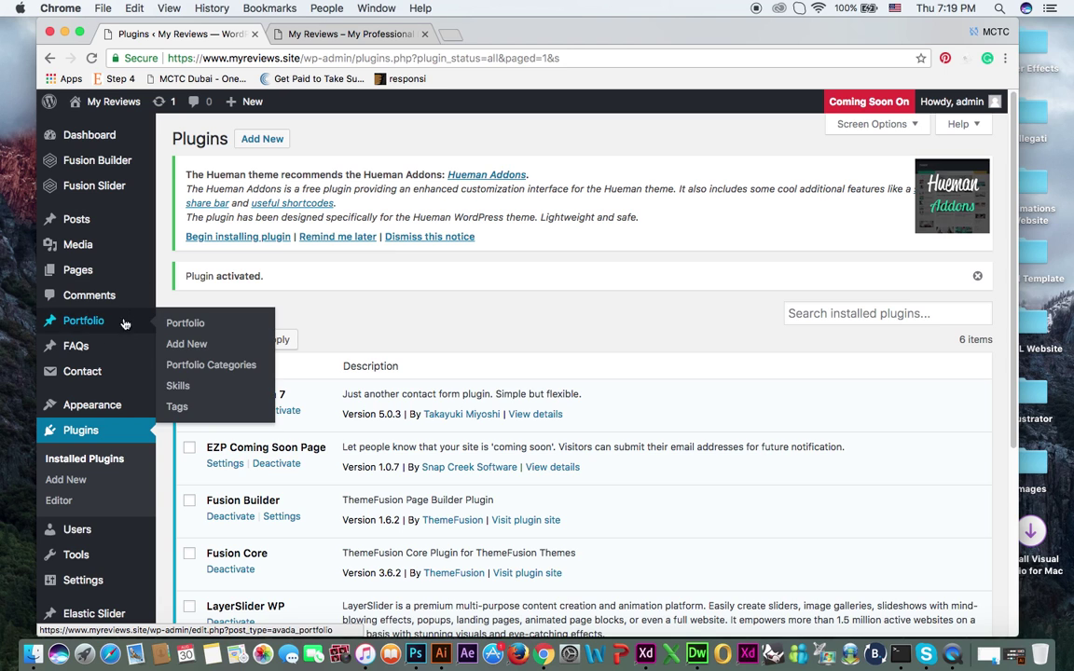
pyautogui.moveTo(140, 371)
pyautogui.click(187, 378)
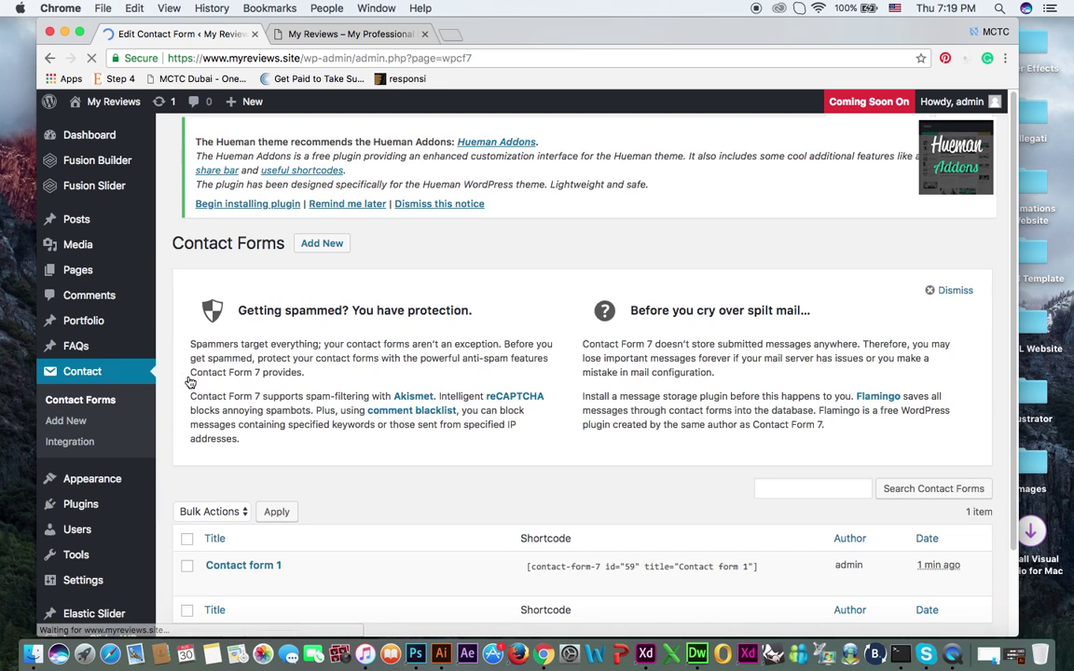
pyautogui.scroll(-1, 252, 447)
pyautogui.scroll(-2, 252, 447)
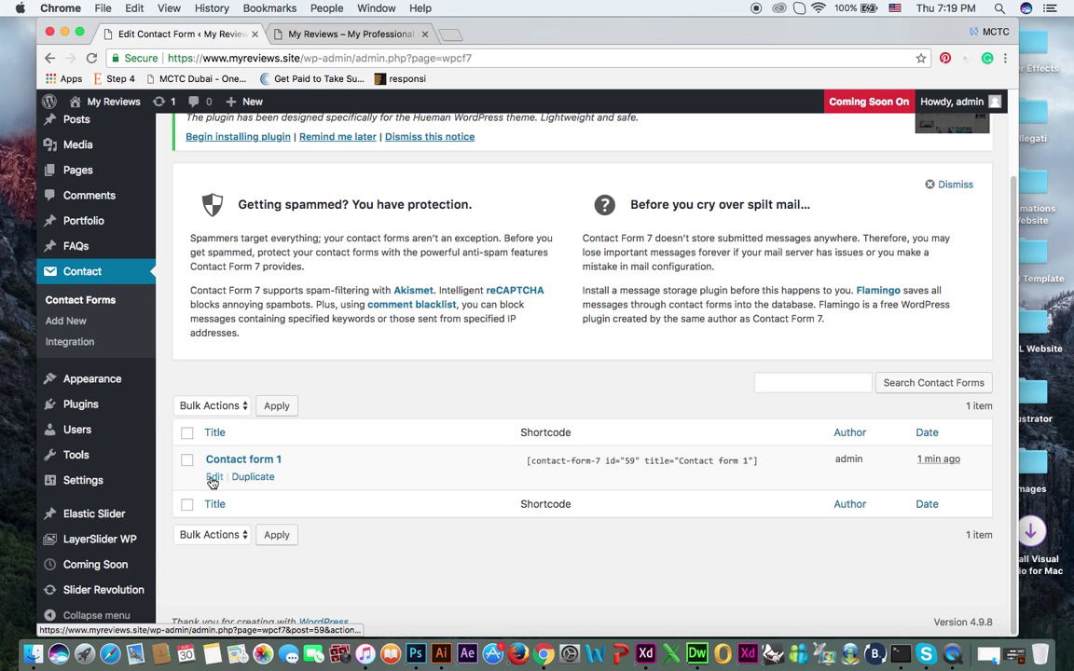
pyautogui.click(213, 478)
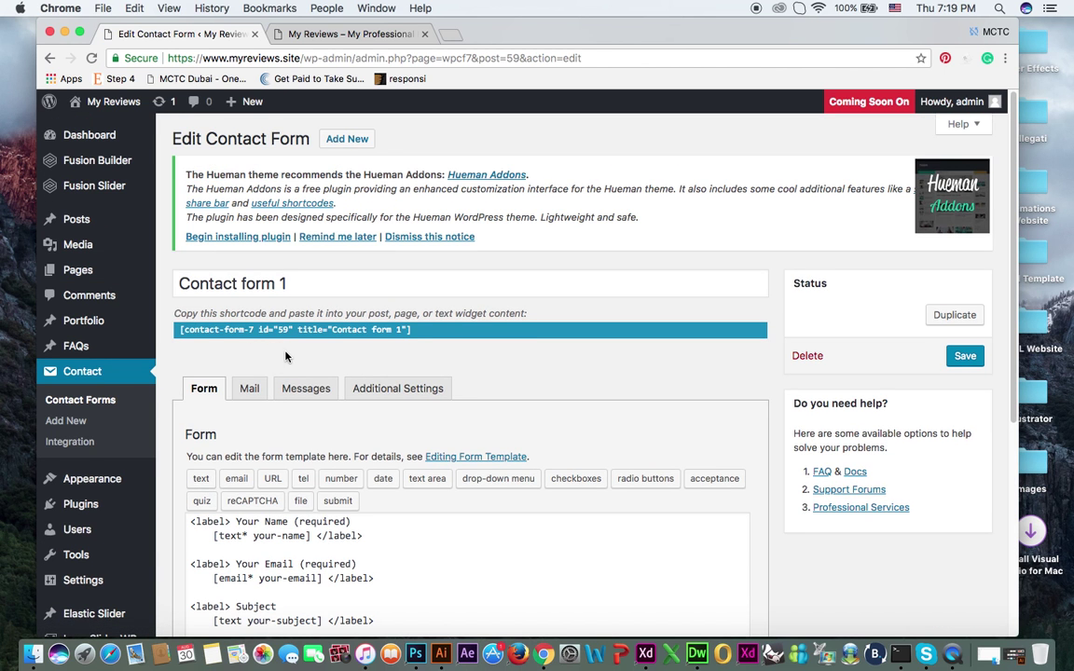
pyautogui.scroll(-3, 271, 336)
pyautogui.scroll(-3, 286, 355)
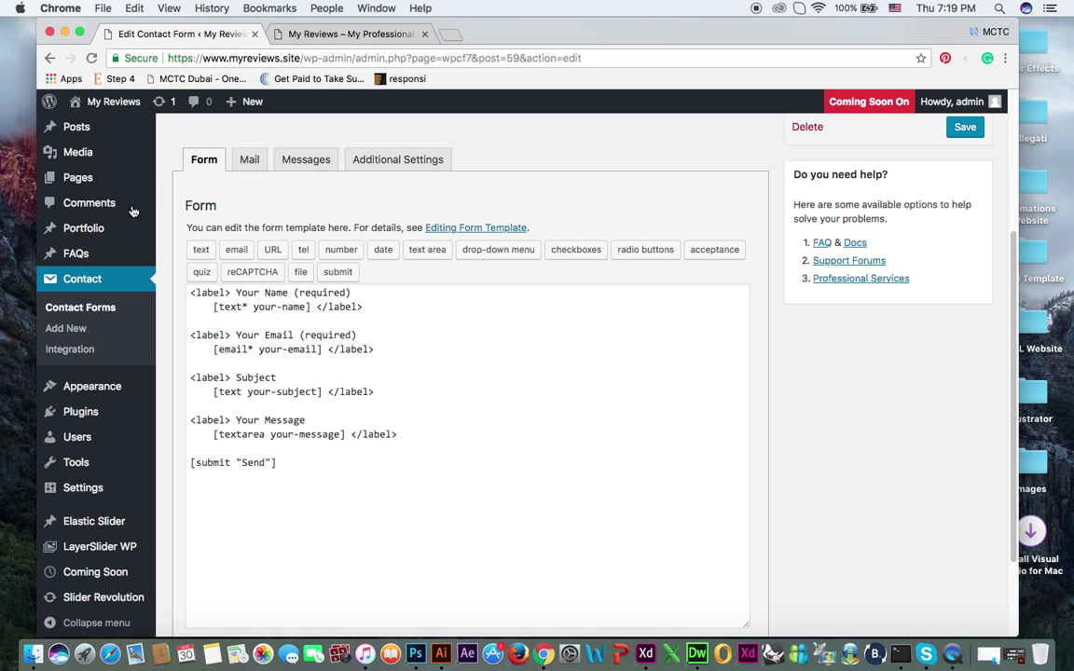
# Return to the contact forms list and copy the shortcode of Contact form 1
pyautogui.click(111, 298)
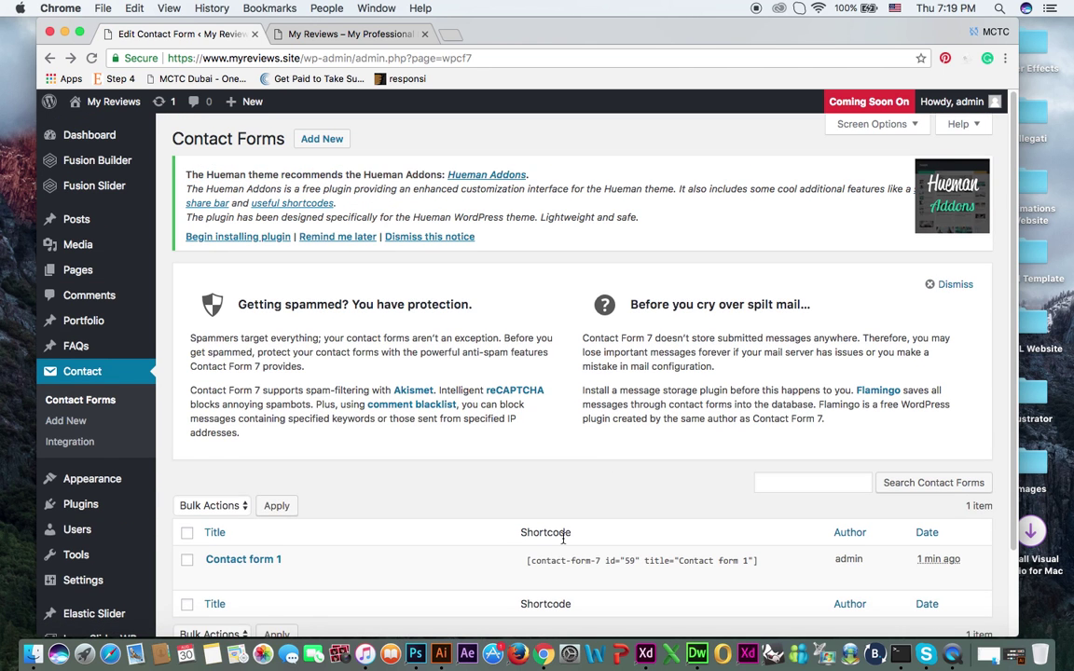
pyautogui.scroll(-2, 563, 538)
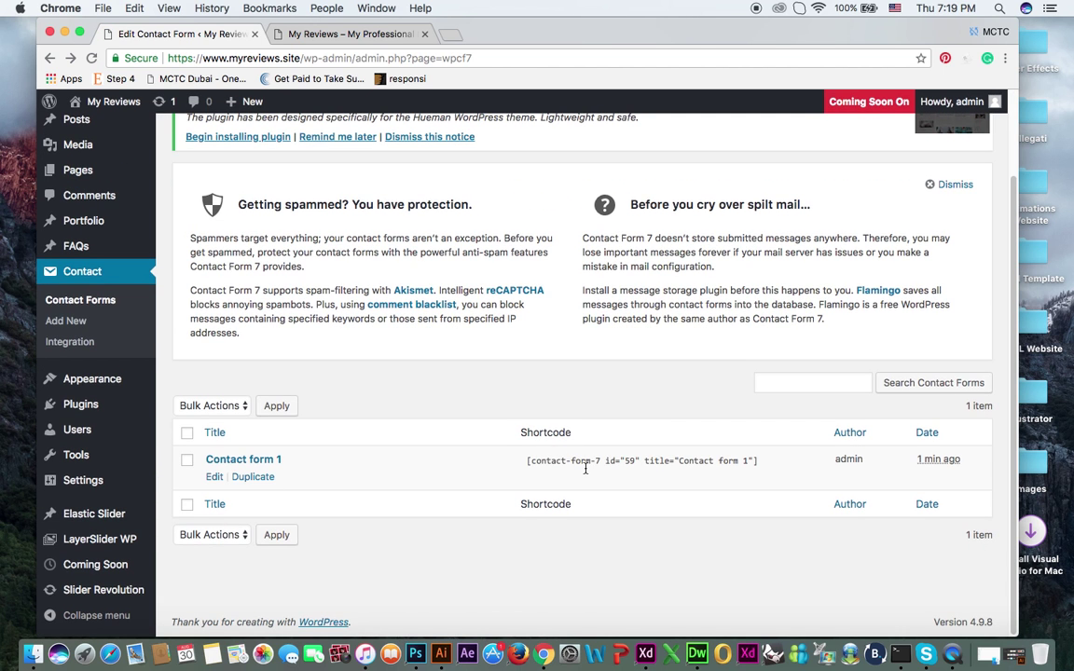
pyautogui.click(605, 463)
pyautogui.press('cmd+c')
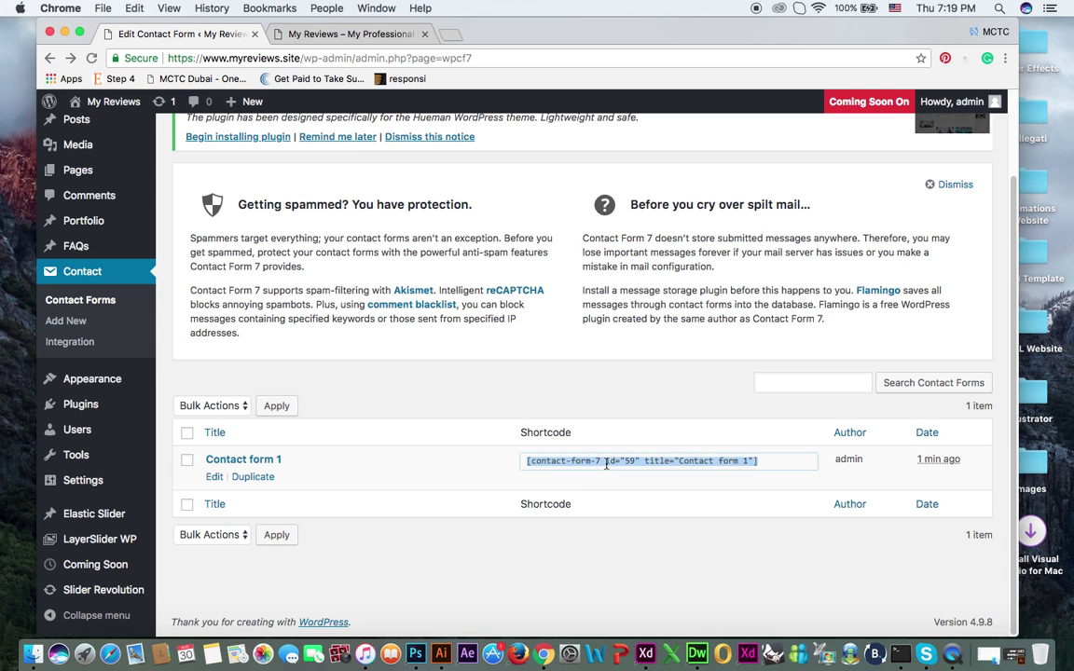
pyautogui.click(606, 464)
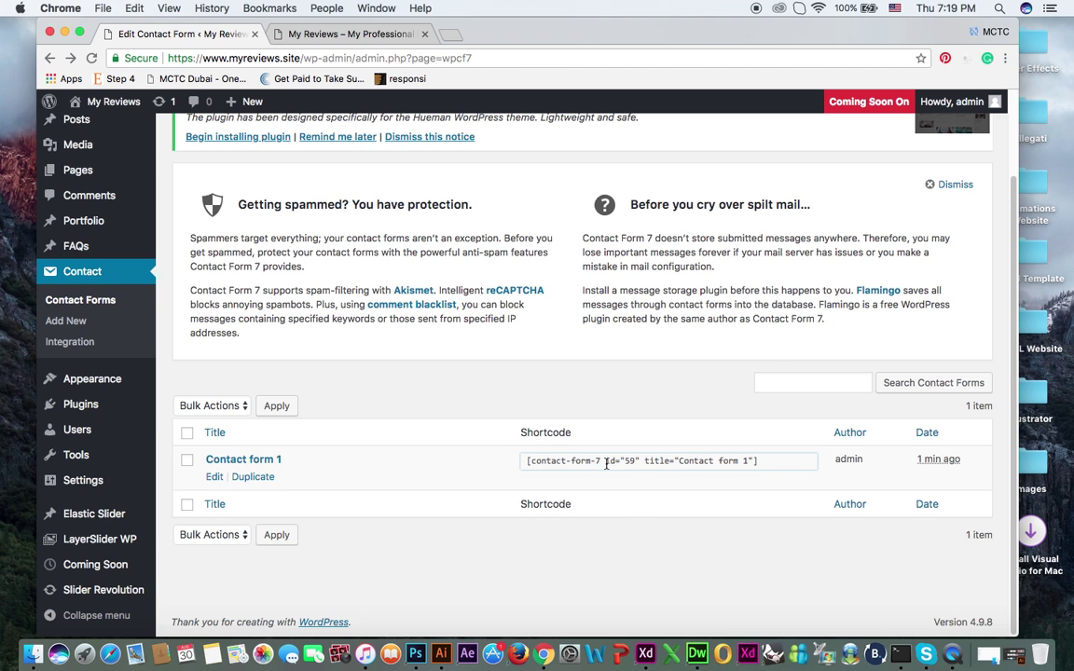
# Create a new page with the title Contact
pyautogui.scroll(3, 452, 207)
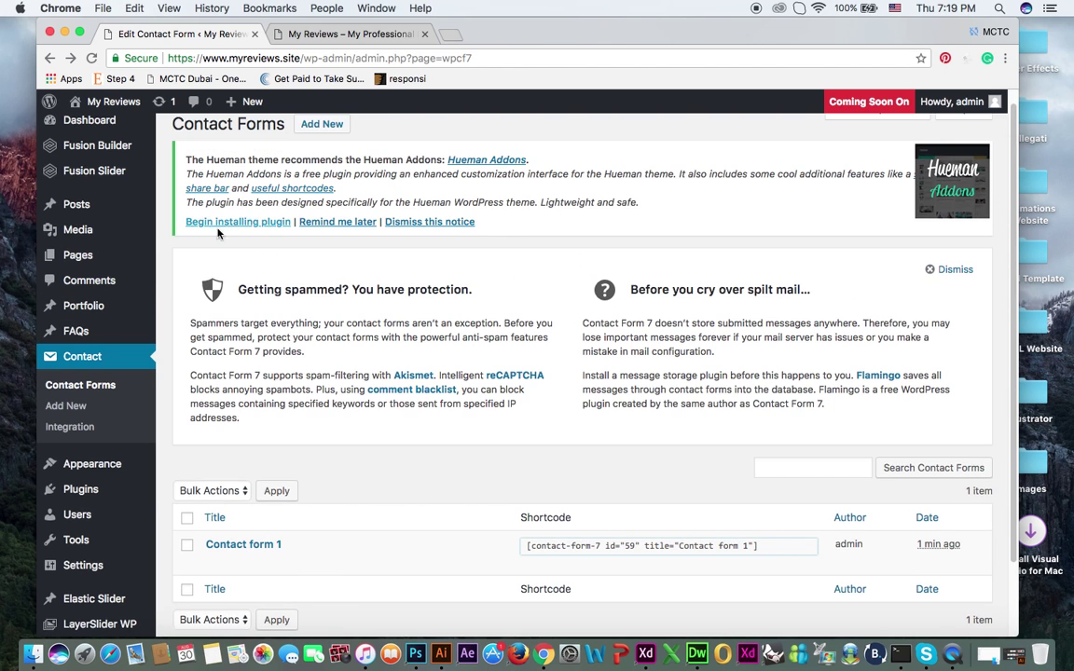
pyautogui.moveTo(92, 247)
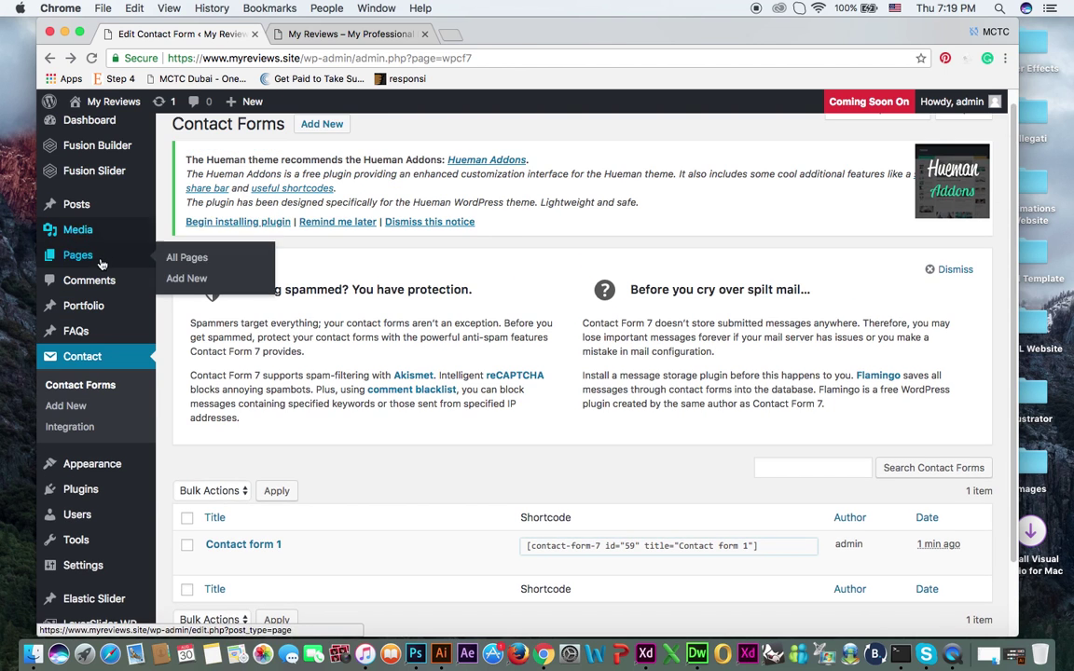
pyautogui.click(185, 279)
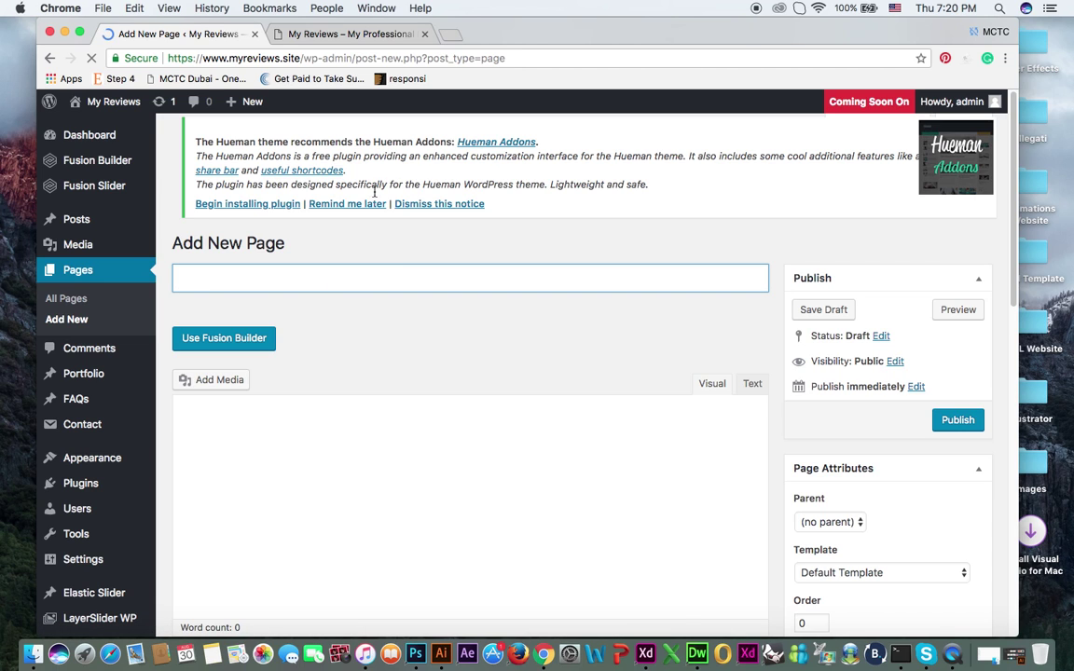
pyautogui.write('Contact')
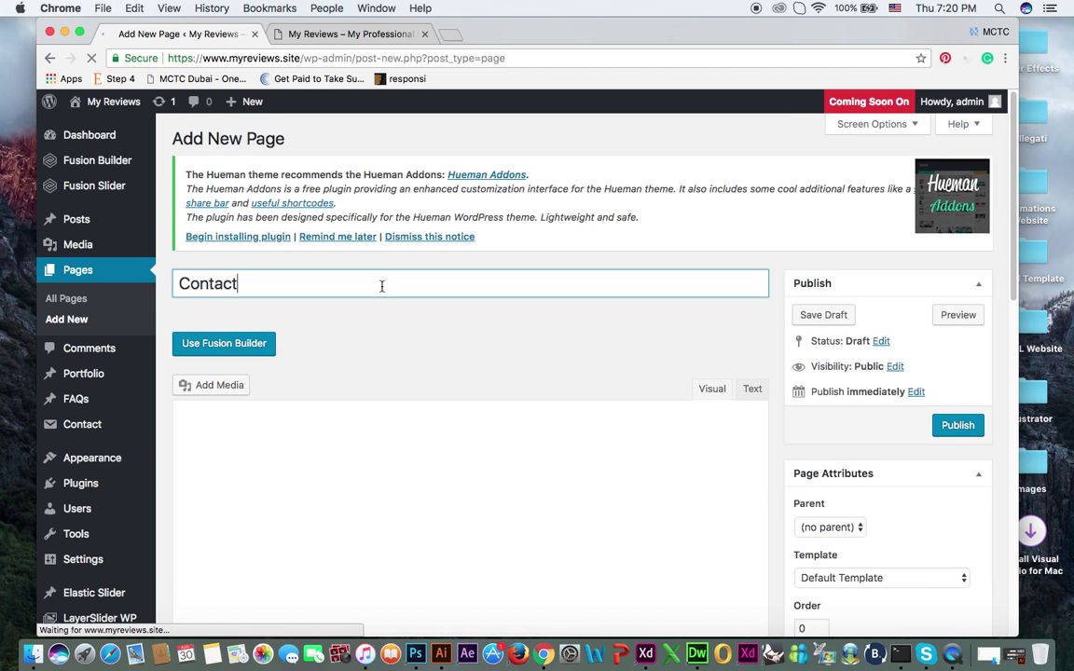
# Paste the copied Contact form 1 shortcode into the page body and publish the page
pyautogui.scroll(-3, 345, 423)
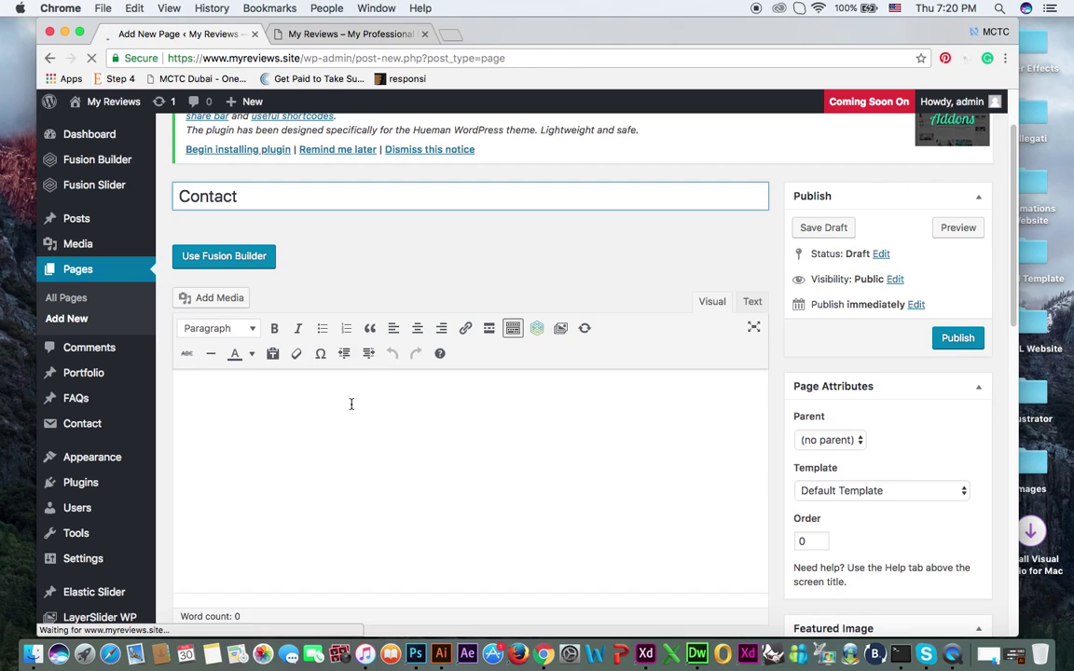
pyautogui.click(368, 403)
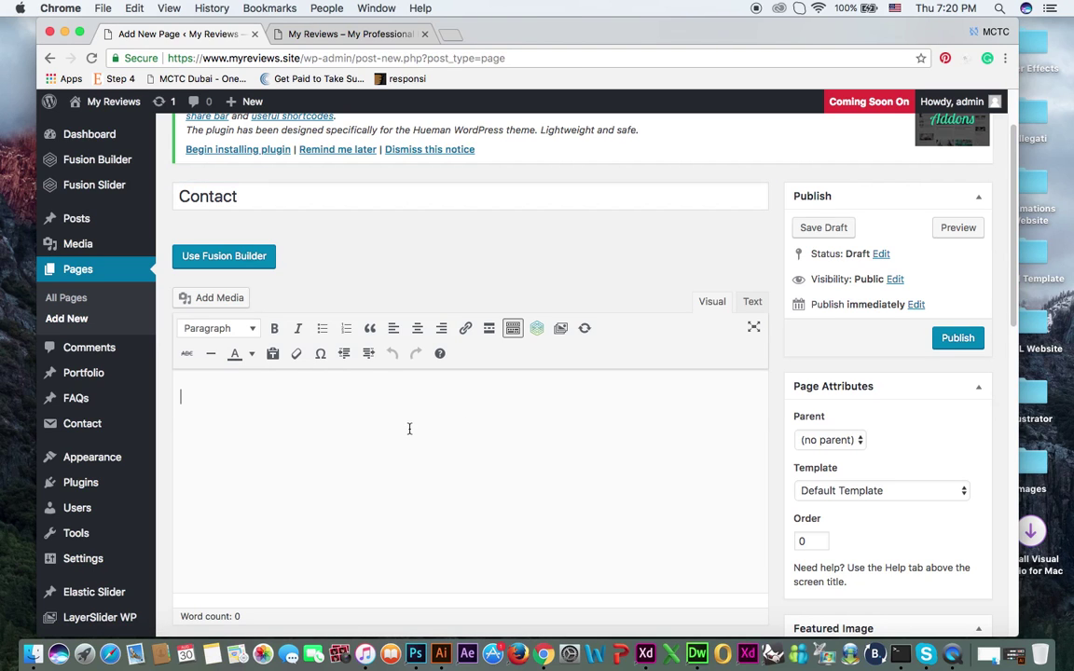
pyautogui.scroll(-1, 412, 428)
pyautogui.press('cmd+v')
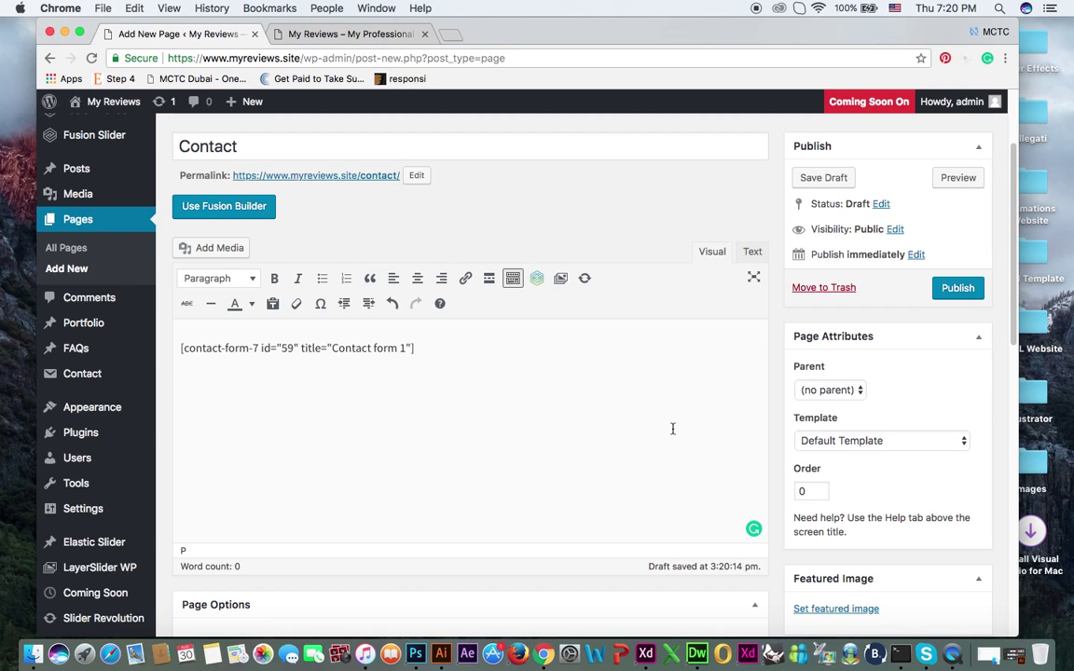
pyautogui.scroll(1, 672, 429)
pyautogui.click(968, 318)
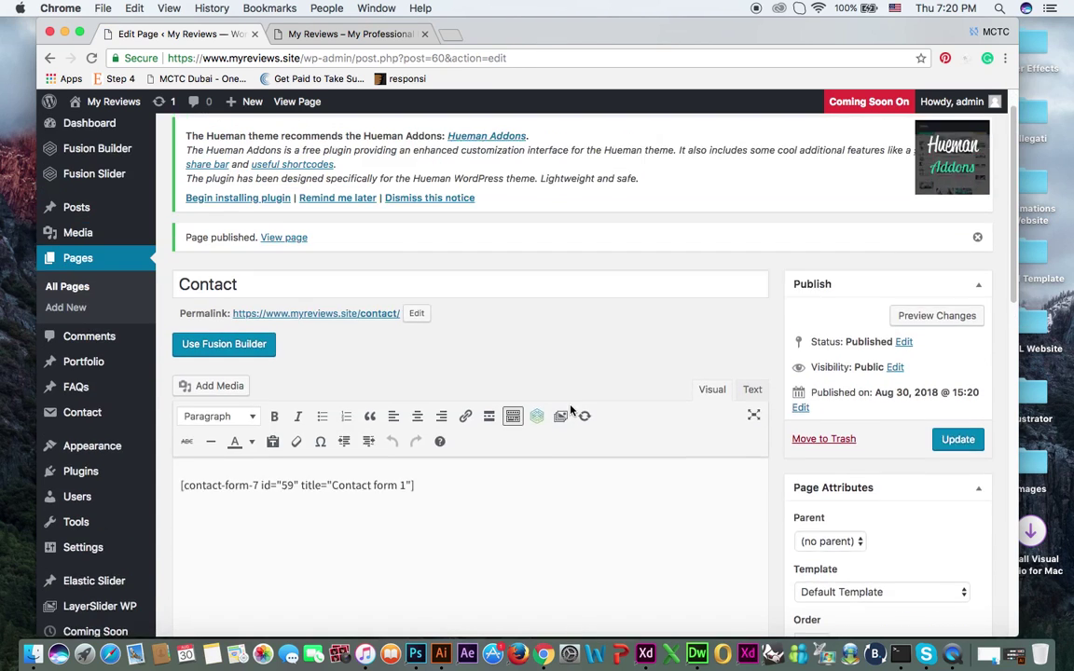
# Add the Contact page to the Main Menu and save the menu
pyautogui.moveTo(133, 464)
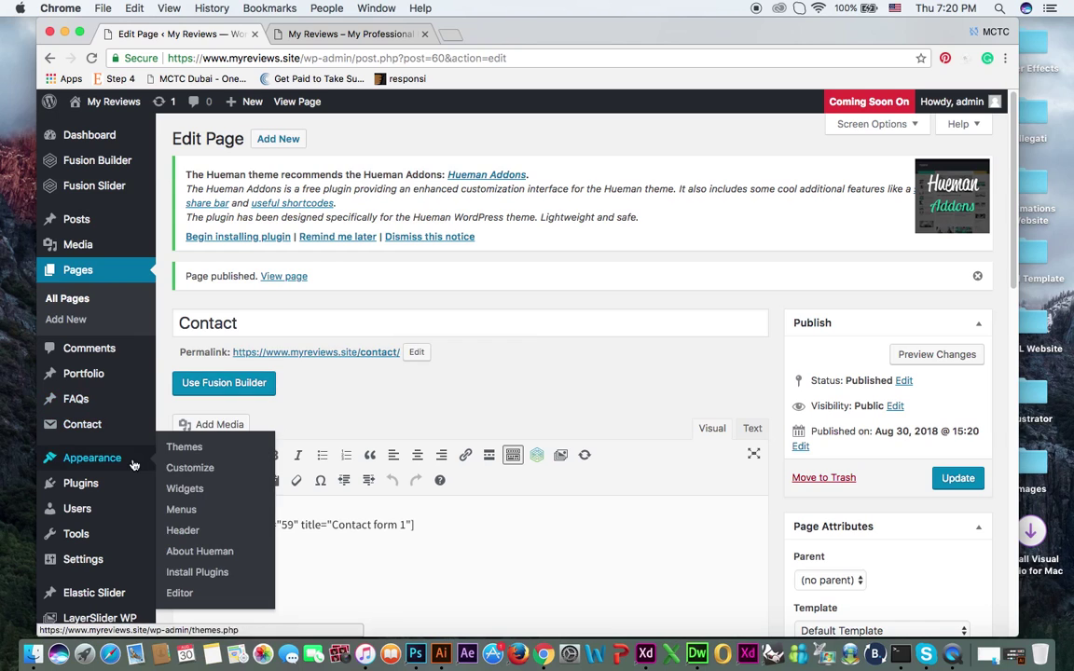
pyautogui.click(181, 510)
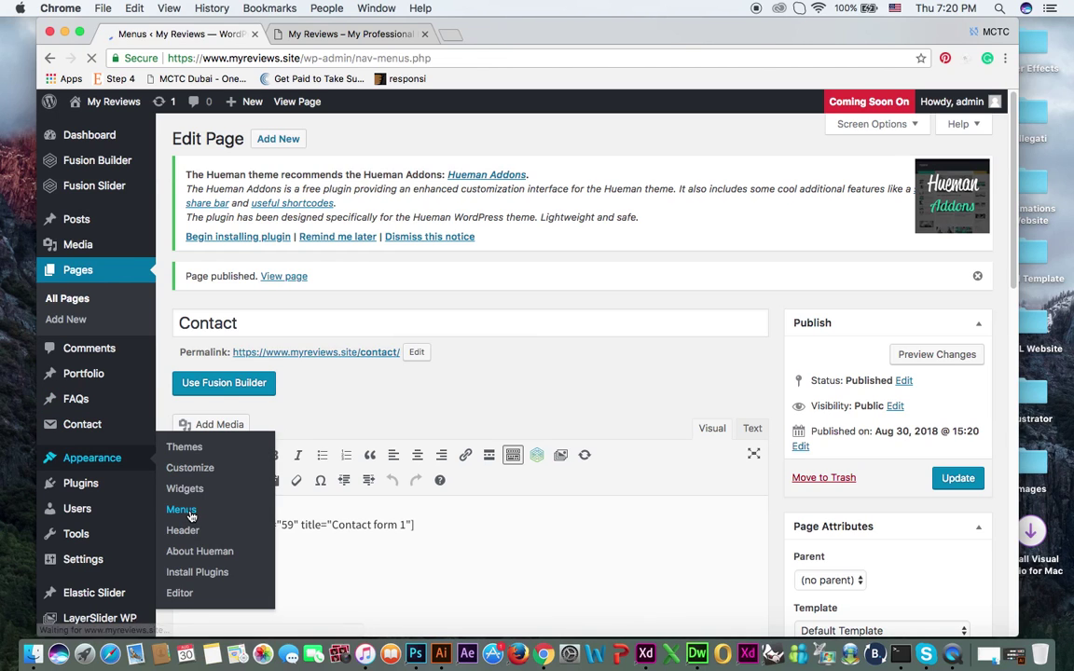
pyautogui.scroll(-3, 354, 309)
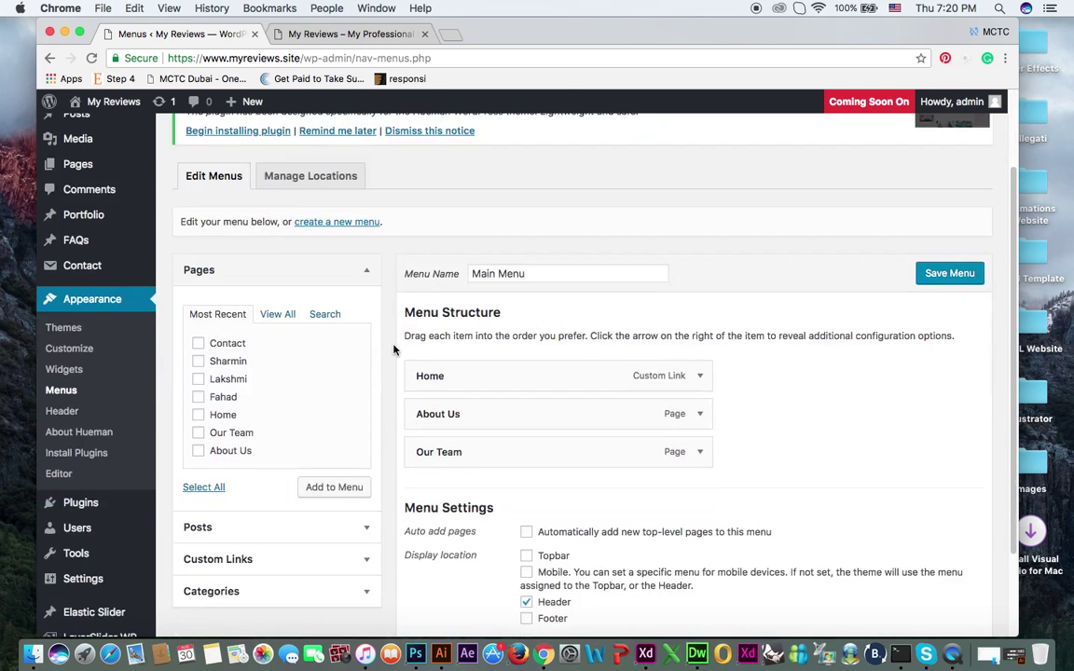
pyautogui.click(198, 343)
pyautogui.click(334, 487)
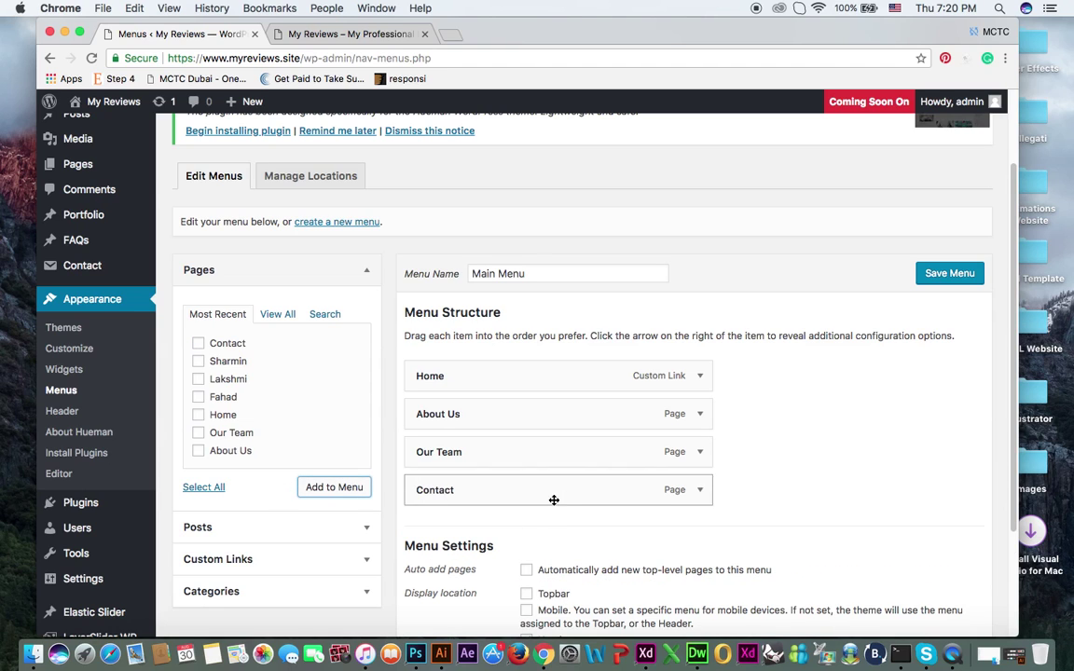
pyautogui.click(949, 273)
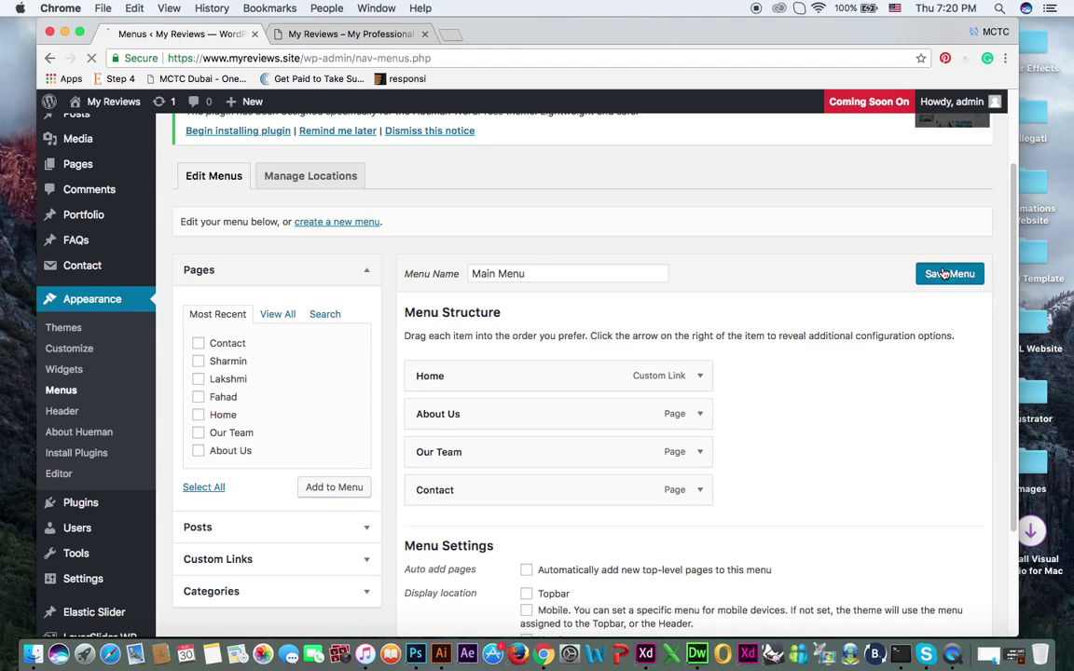
# View the live site's Contact page, check the form's name, email, subject and message fields, and return to the menu editor
pyautogui.click(322, 33)
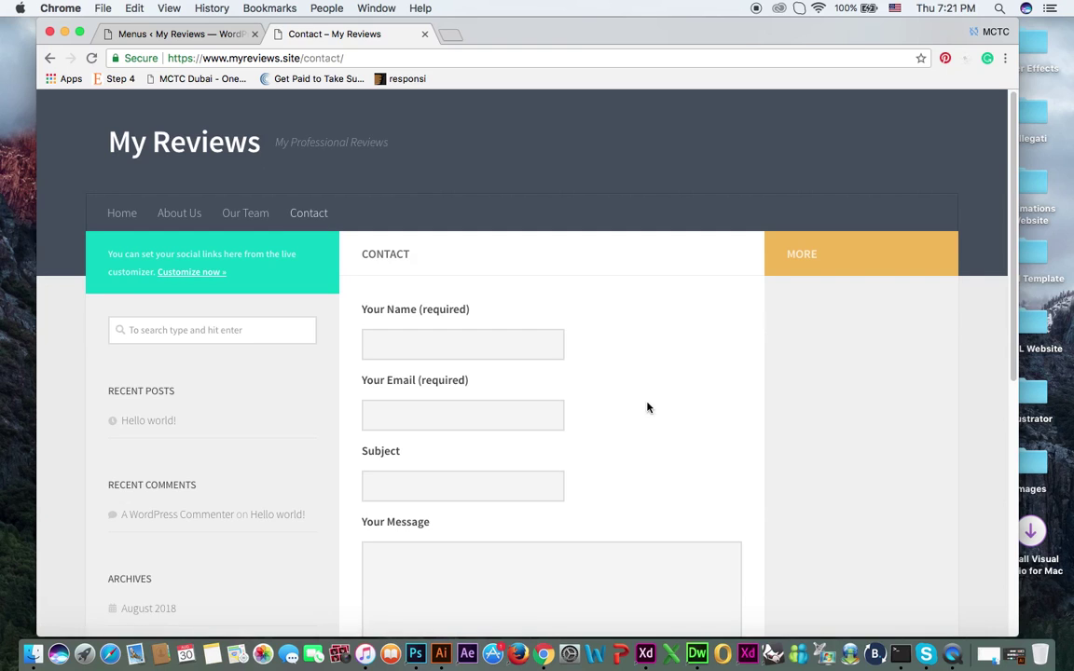
pyautogui.scroll(-3, 647, 407)
pyautogui.click(494, 218)
pyautogui.click(482, 292)
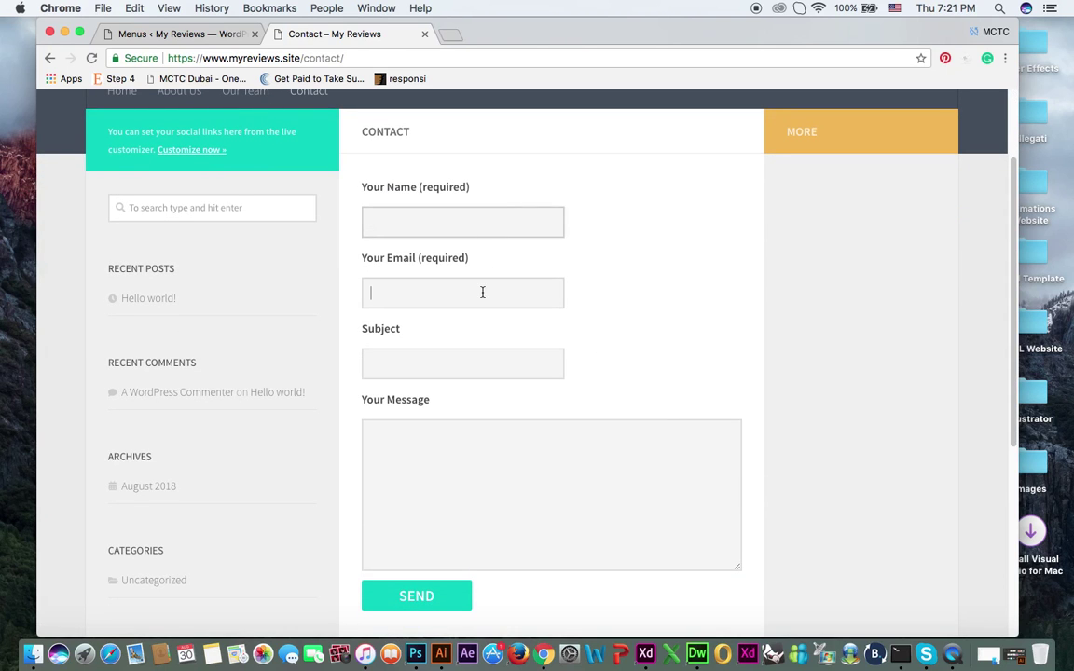
pyautogui.click(477, 362)
pyautogui.click(470, 435)
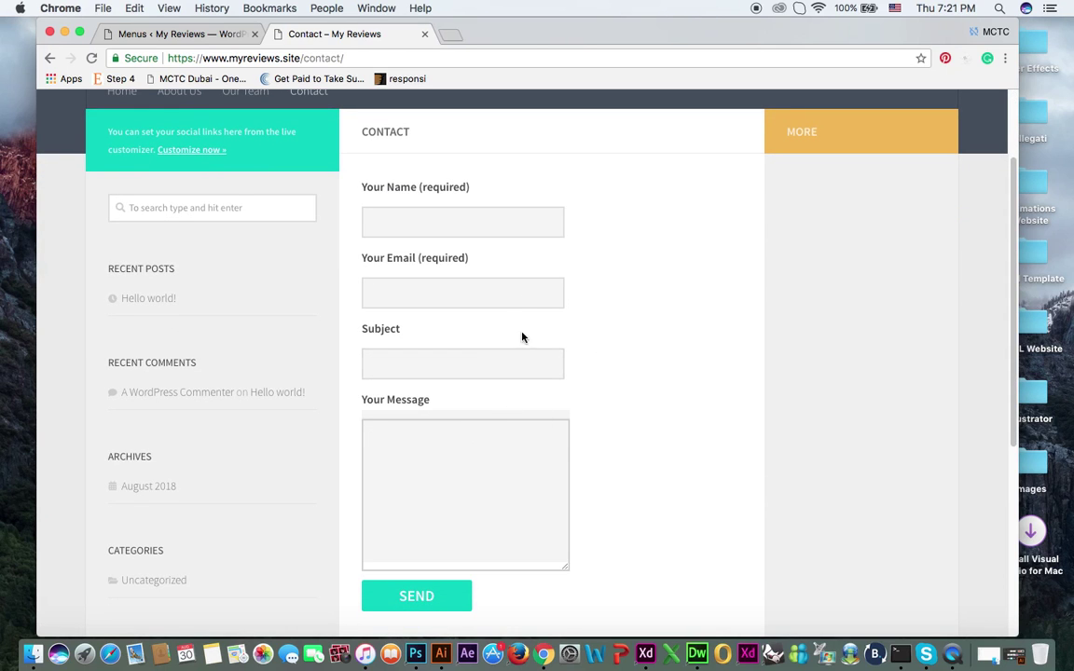
pyautogui.click(470, 231)
pyautogui.click(464, 283)
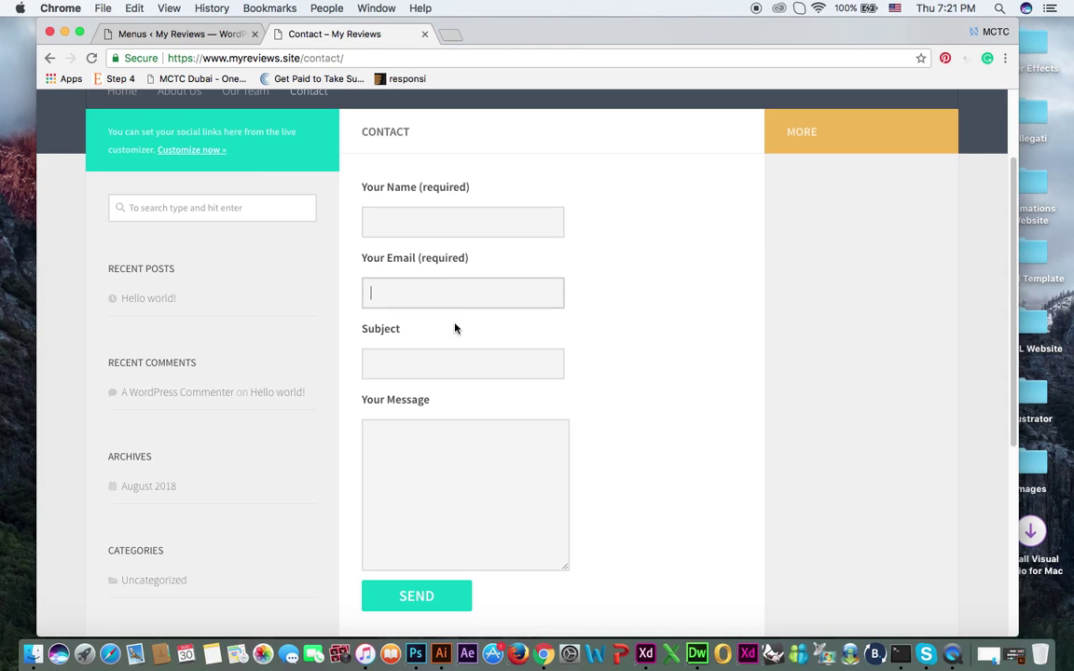
pyautogui.click(440, 367)
pyautogui.click(434, 442)
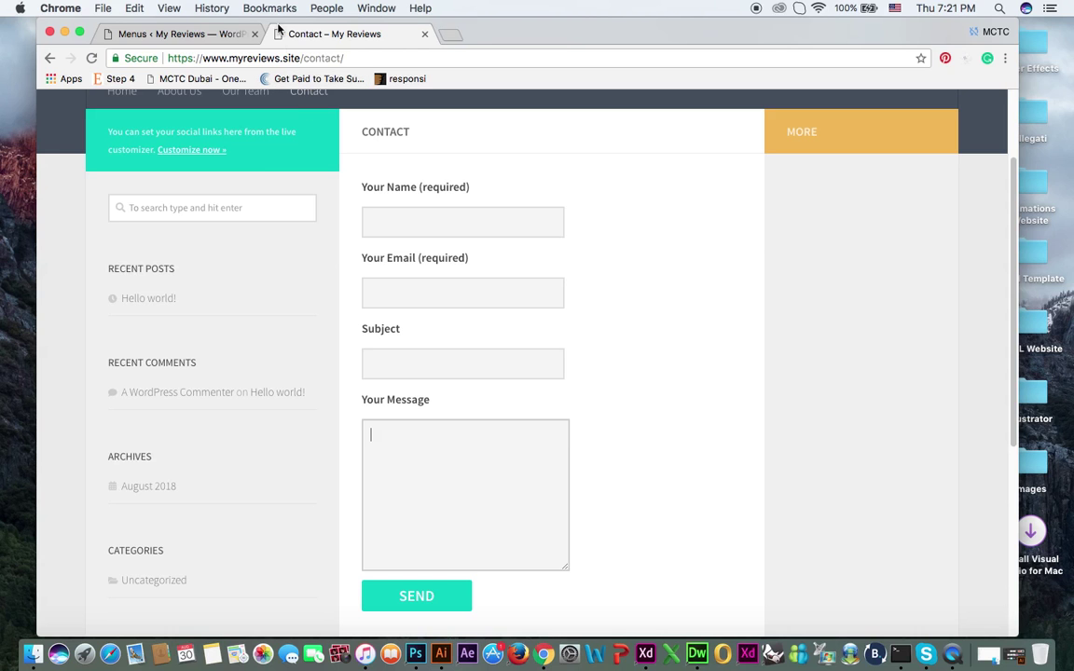
pyautogui.click(182, 34)
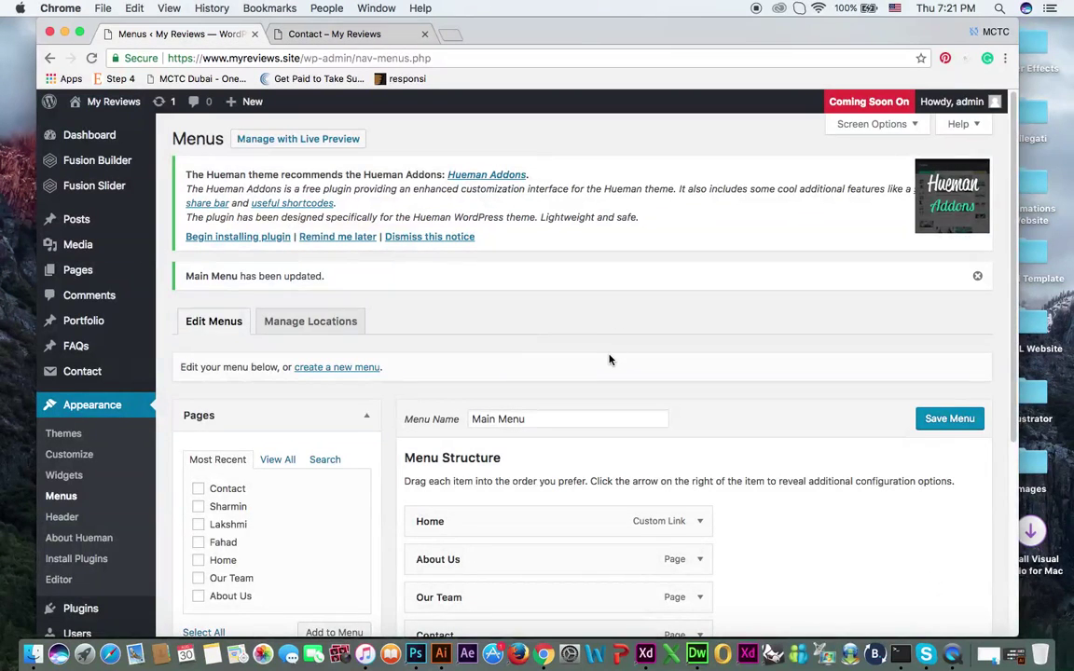